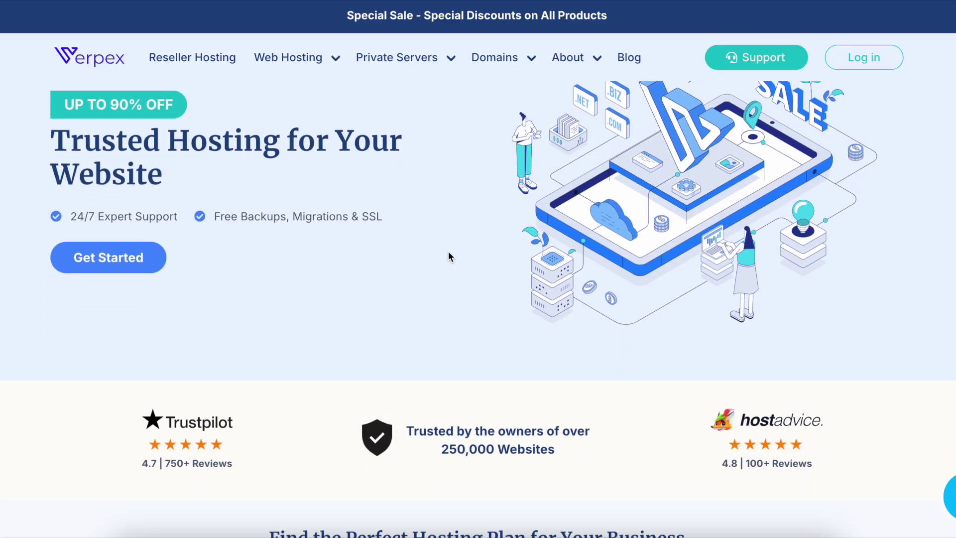
Choose the Pro Reseller plan with the 50 cPanel Accounts option
scroll(448, 254, down, 6)
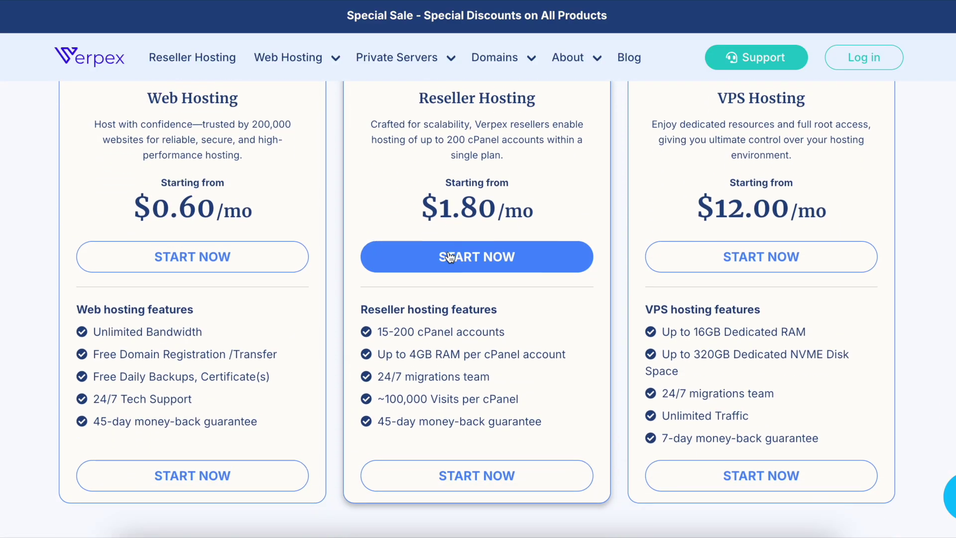
scroll(448, 254, up, 2)
scroll(416, 225, down, 2)
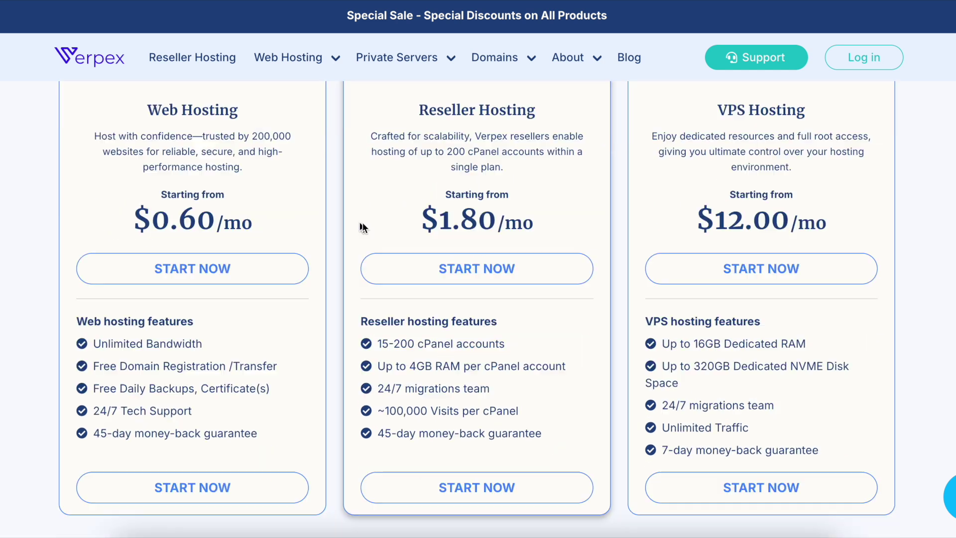
click(447, 276)
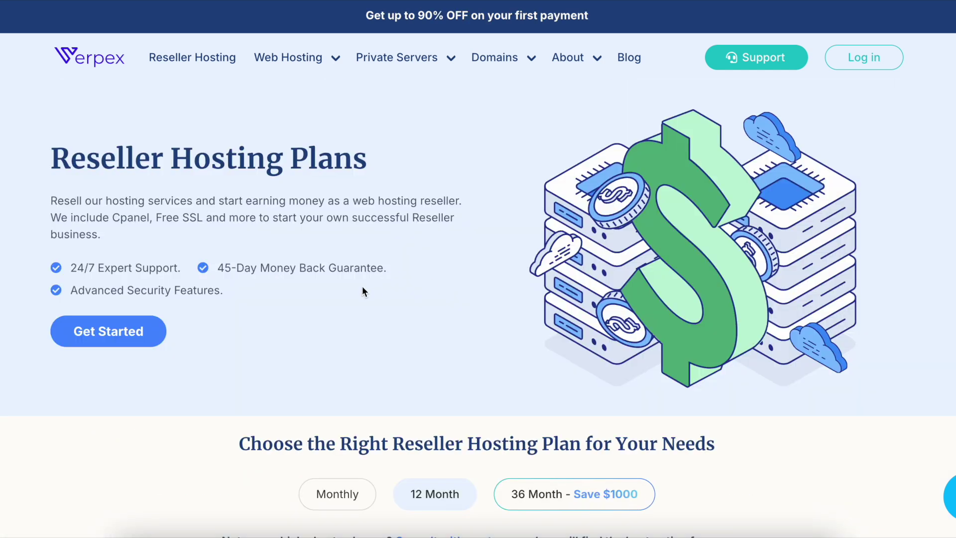
scroll(362, 289, down, 7)
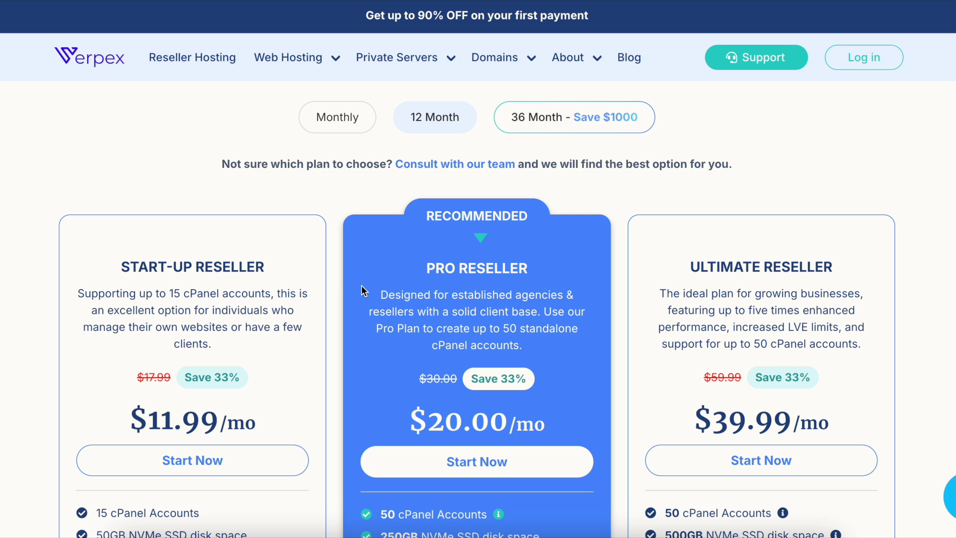
scroll(361, 285, down, 2)
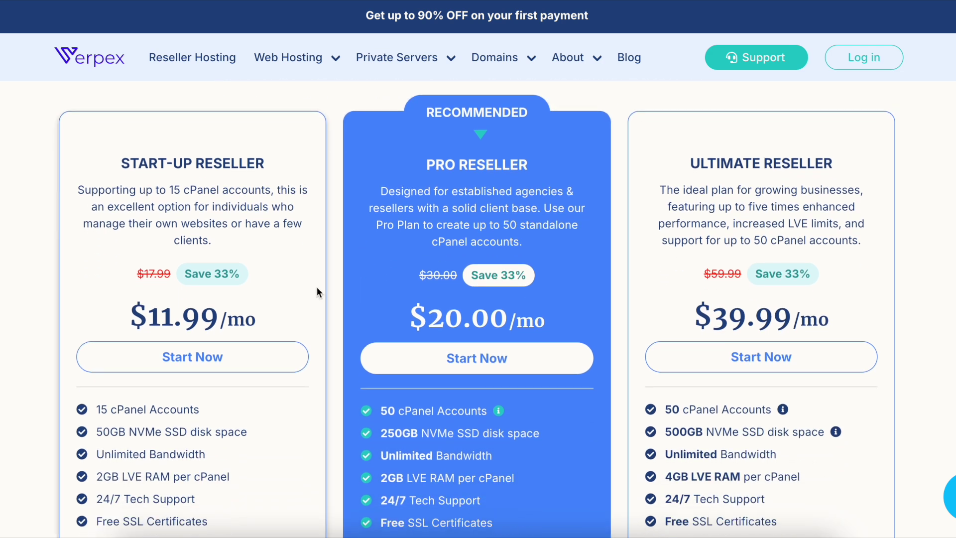
scroll(316, 289, down, 2)
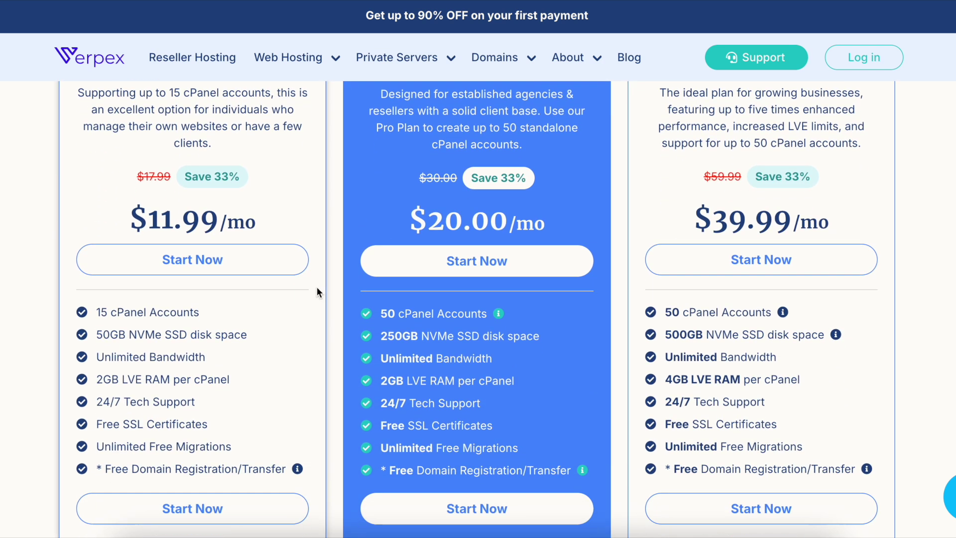
click(466, 264)
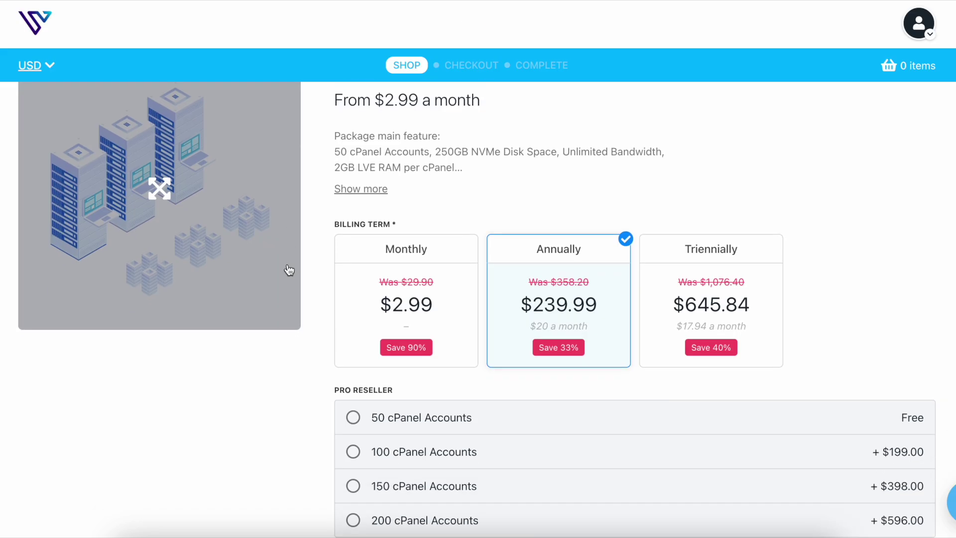
scroll(399, 296, down, 3)
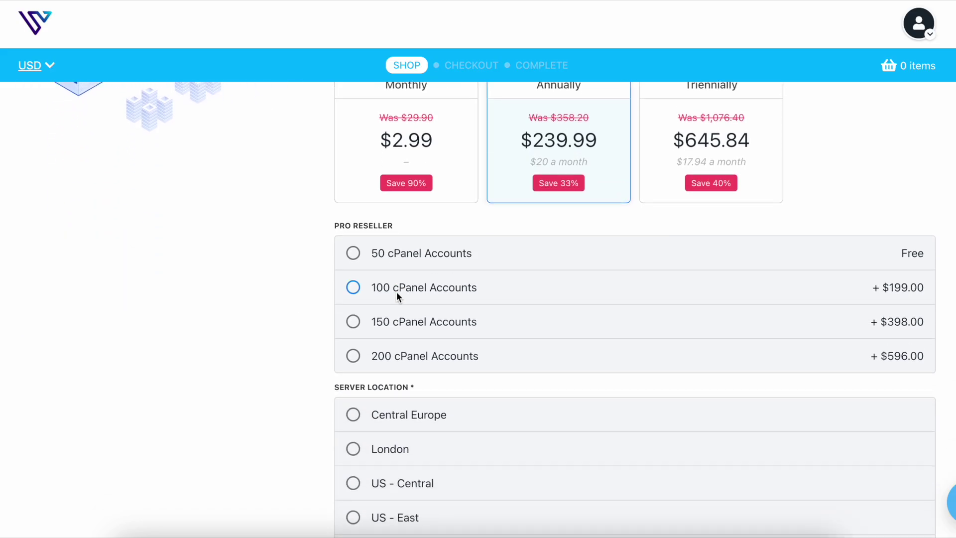
click(352, 254)
Search for and register mycompanyhostingplatform.com, then add it with the plan to the cart
scroll(320, 239, down, 2)
scroll(318, 243, down, 2)
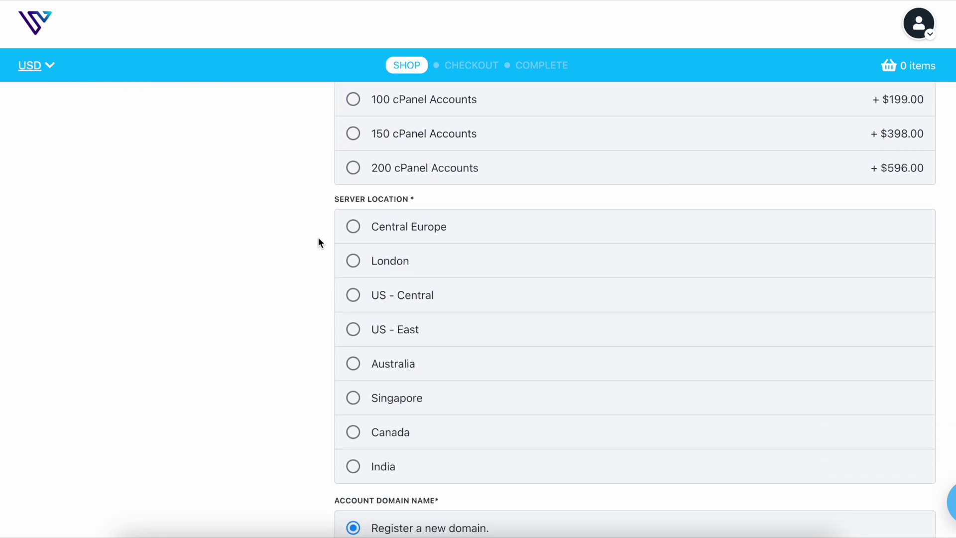
scroll(327, 256, down, 5)
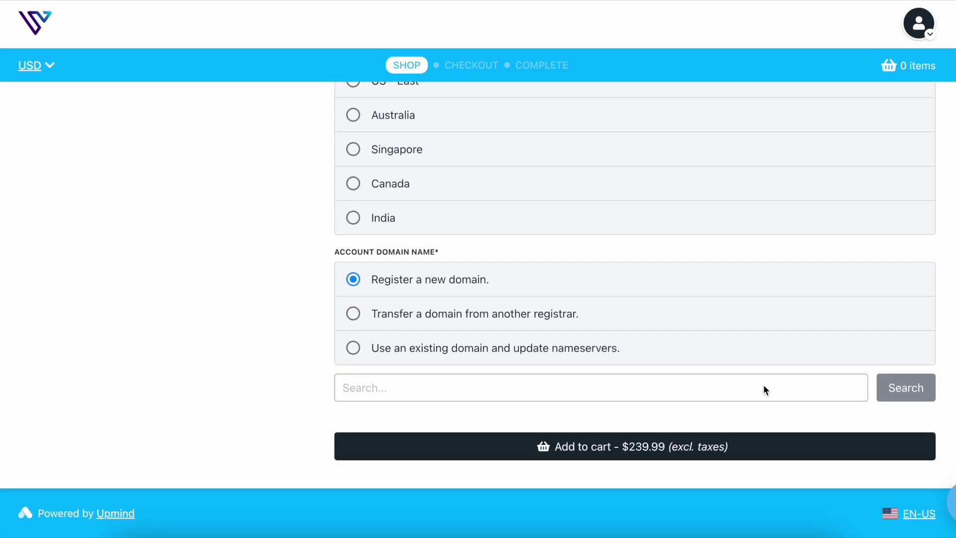
click(556, 397)
text(my.companyhostingplatform.com)
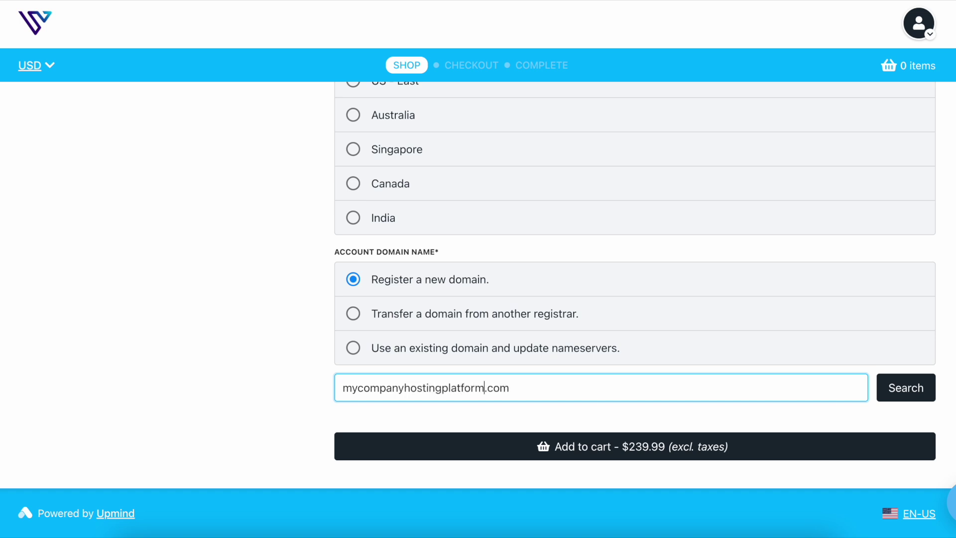
key(Return)
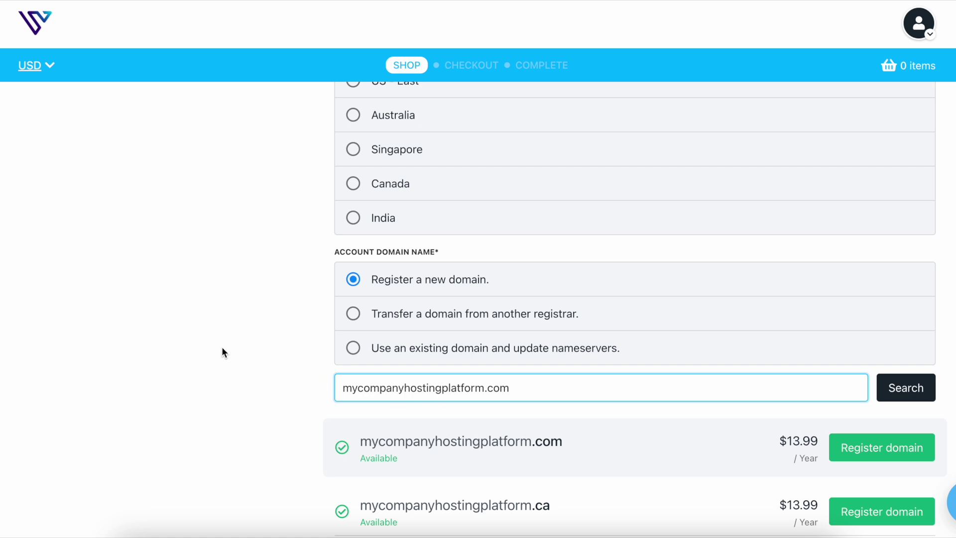
scroll(222, 348, down, 3)
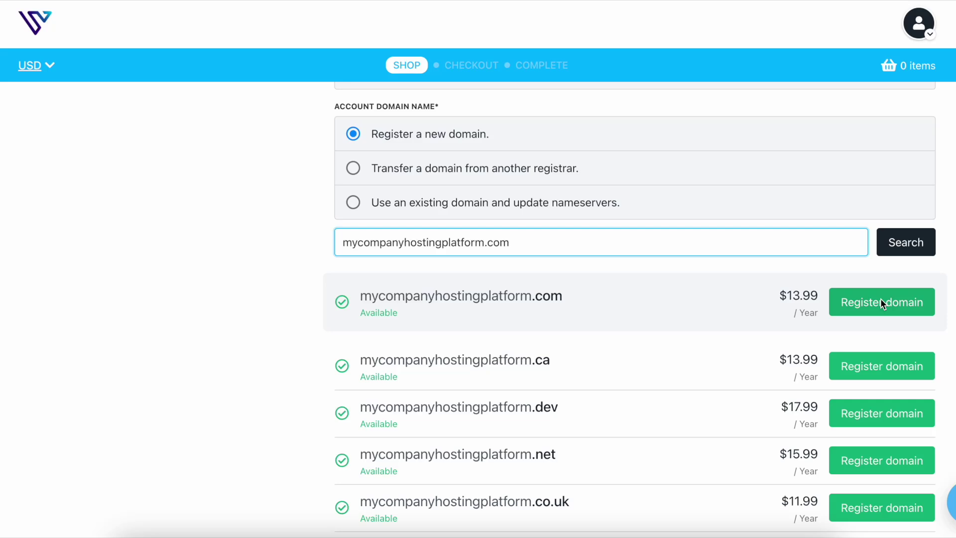
click(880, 300)
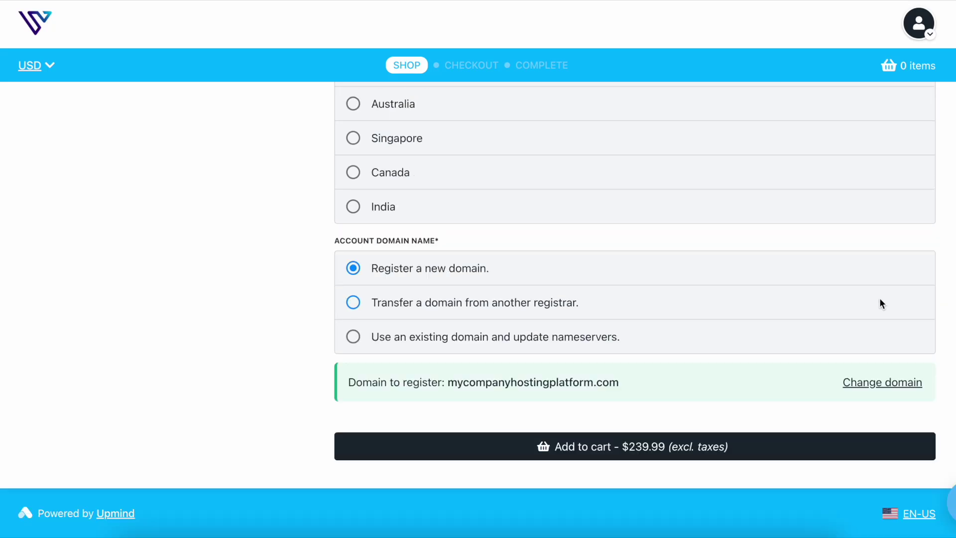
click(638, 445)
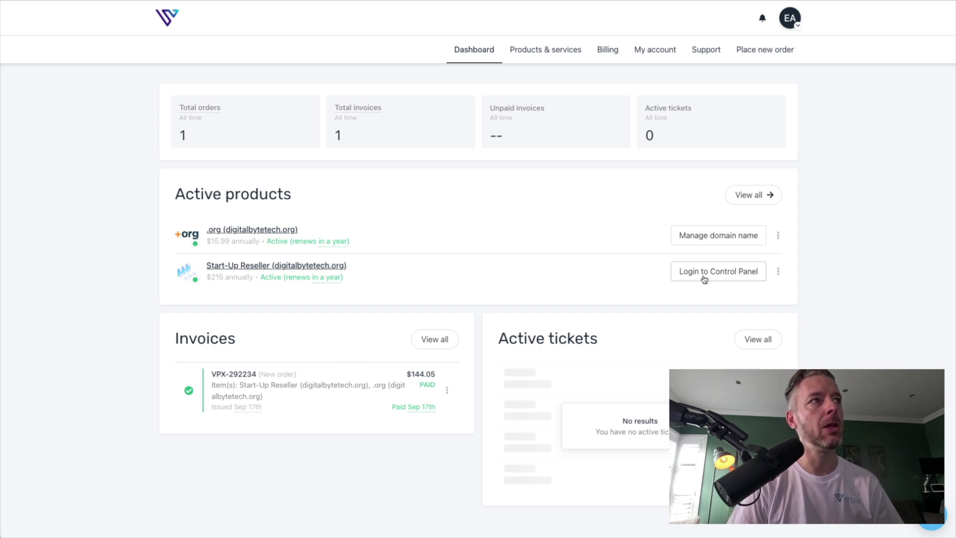
Log in to the control panel for the Start-Up Reseller plan on digitalbytetech.org
click(726, 272)
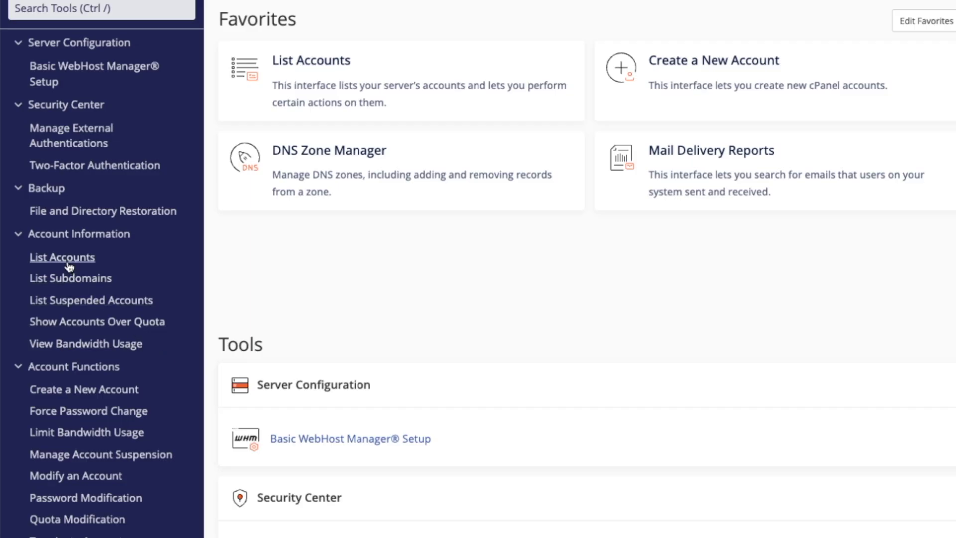
Open cPanel for digitalbytetech.org from WHM's account list
click(69, 263)
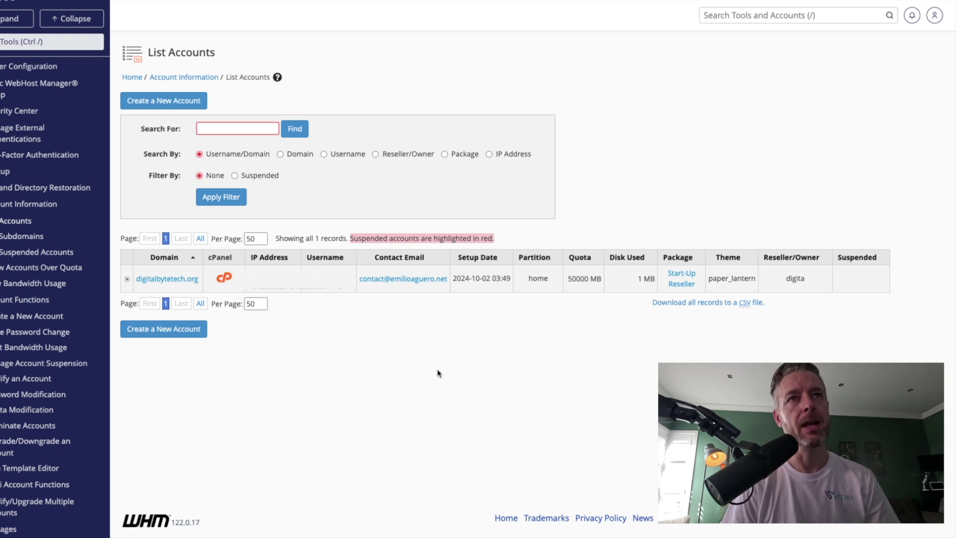
click(217, 281)
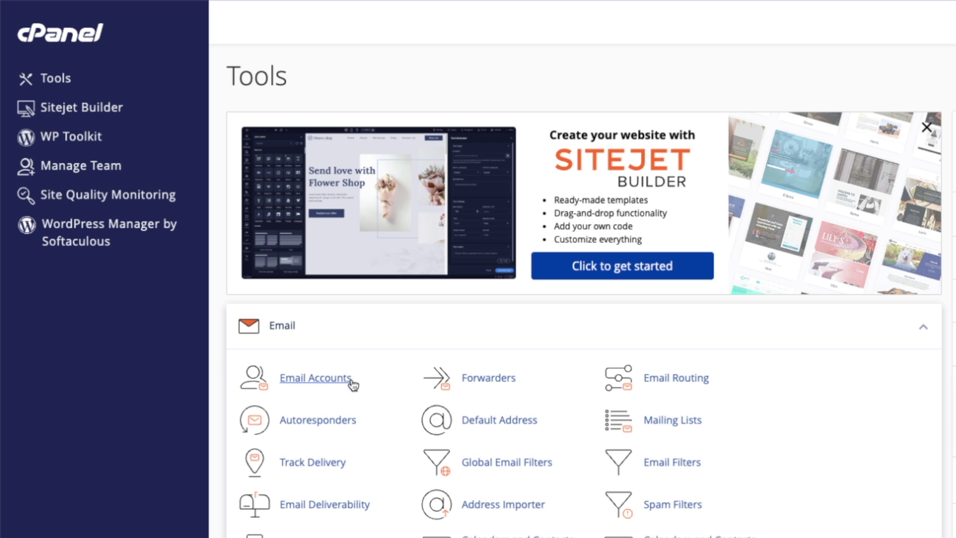
scroll(388, 397, down, 8)
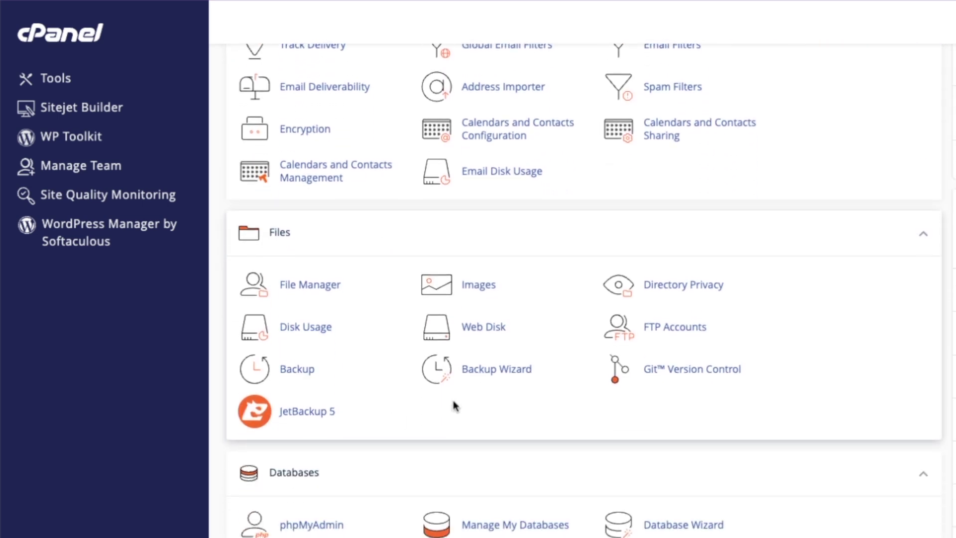
scroll(453, 406, down, 1)
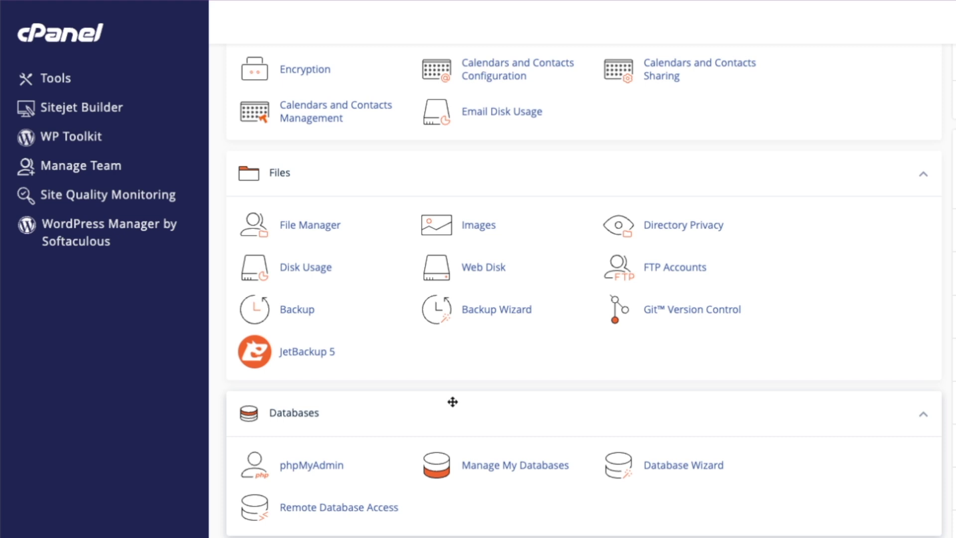
scroll(452, 404, down, 10)
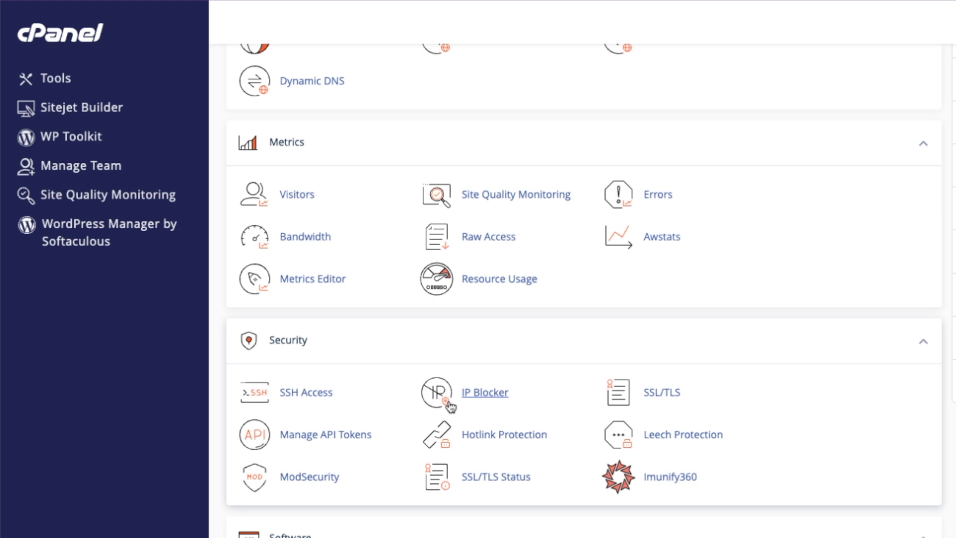
scroll(444, 426, down, 6)
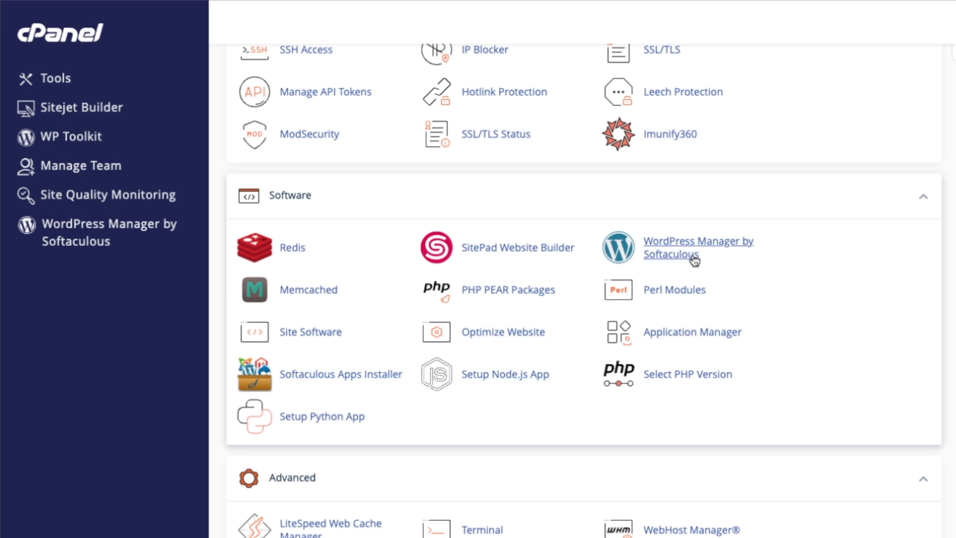
scroll(541, 279, down, 1)
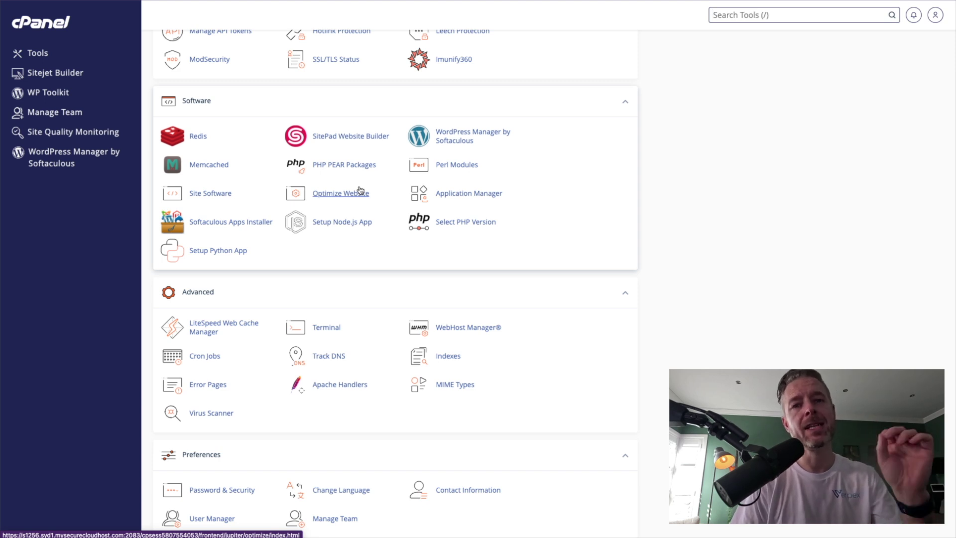
key(slash)
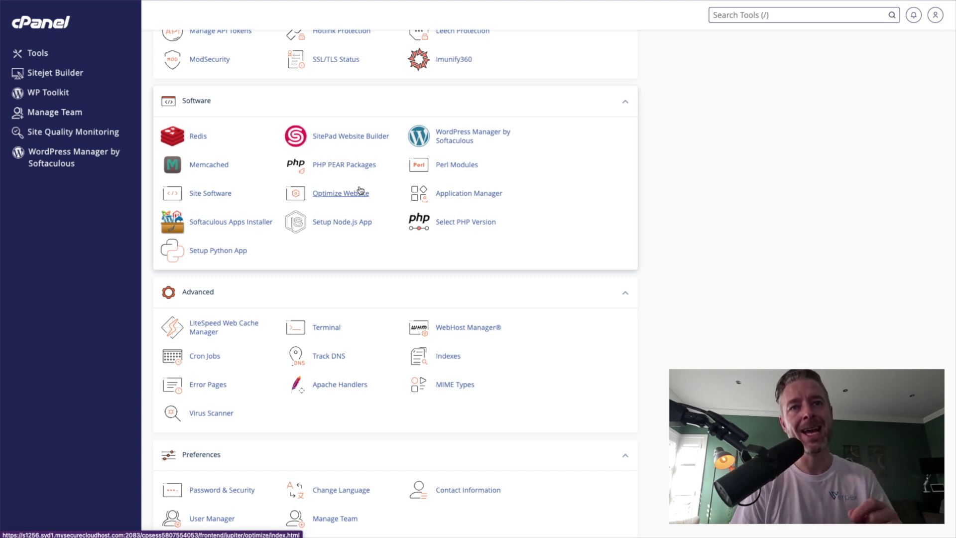
scroll(187, 105, up, 8)
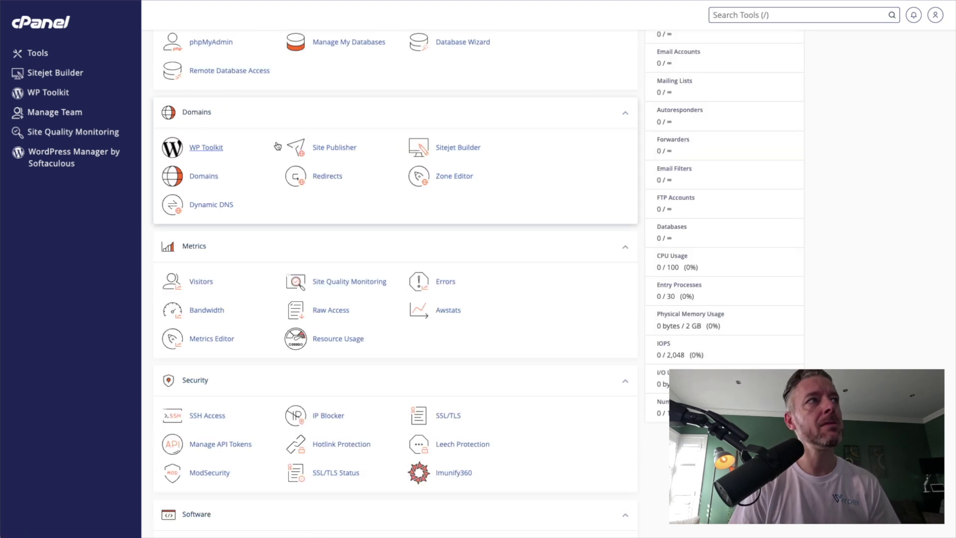
Show the Domains list and view the Manage options for main domain digitalbytetech.org
click(205, 177)
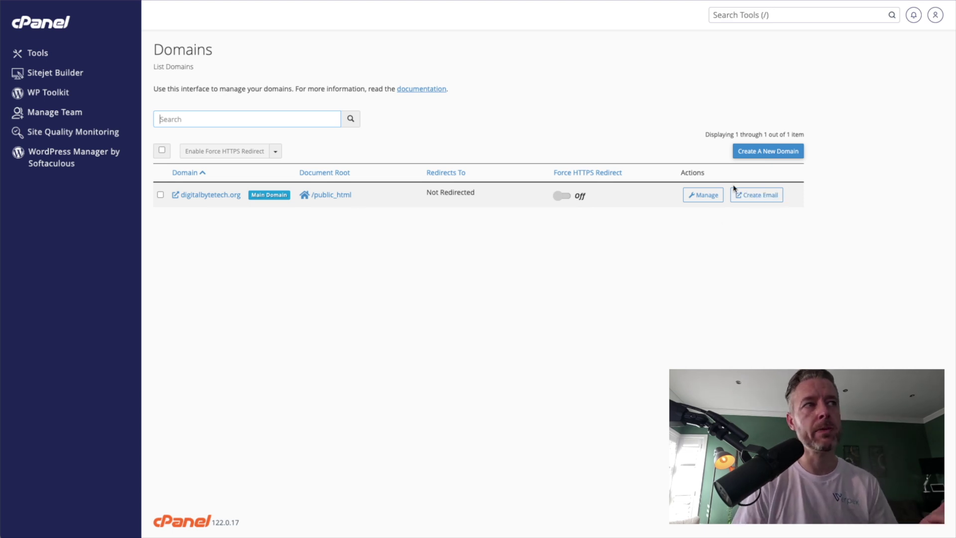
click(701, 196)
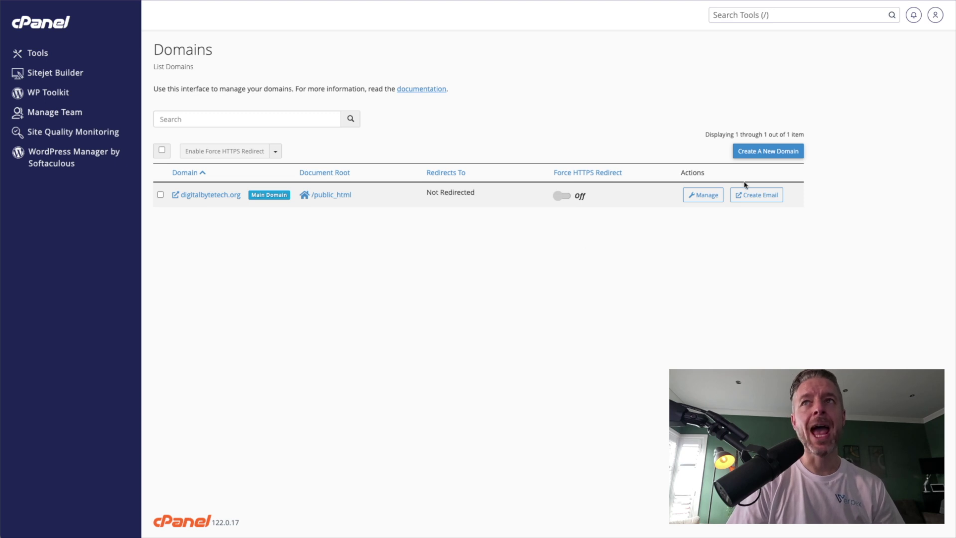
Start a new domain entry by pasting digitalbytetech.org and prefixing it with 'subdomain.'
click(765, 151)
click(242, 168)
text(digitalbytetech.org)
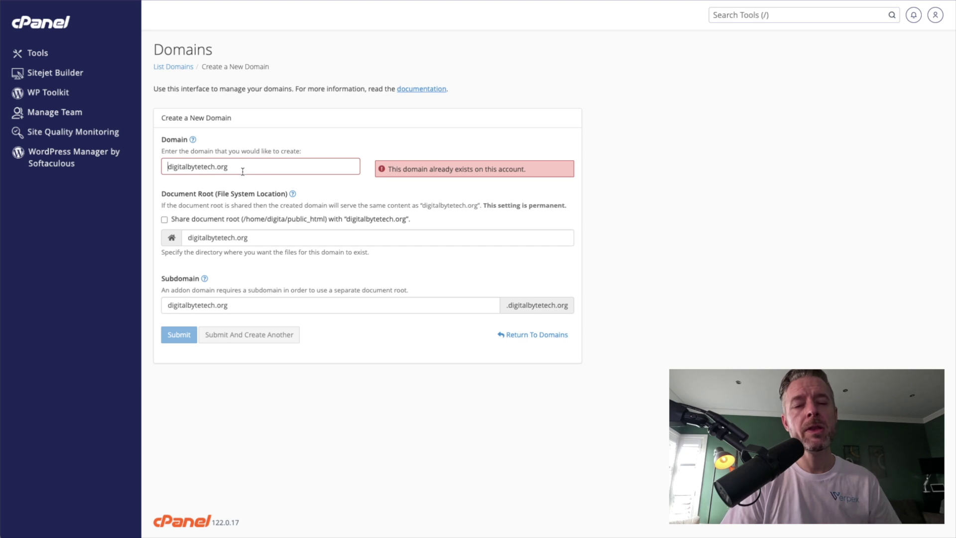
click(167, 167)
text(subdomain)
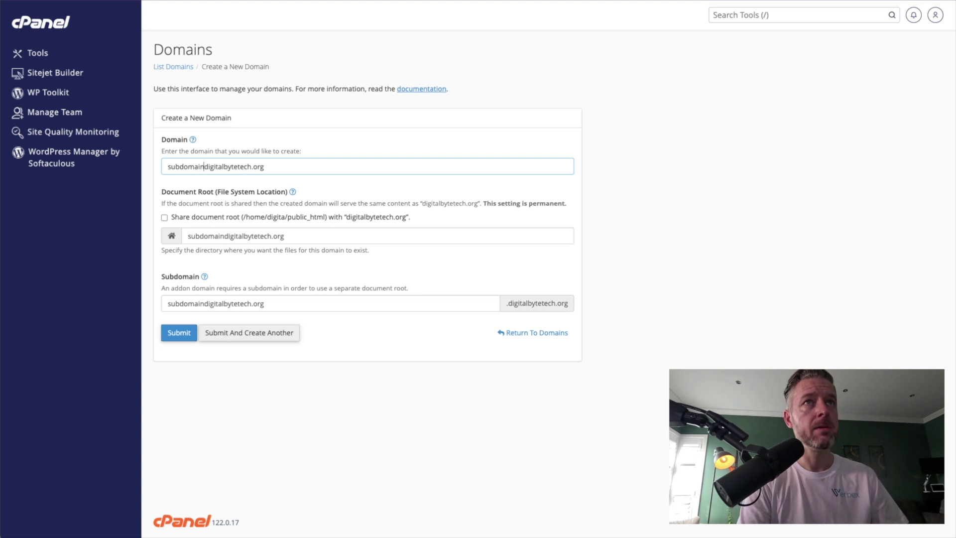
text(.)
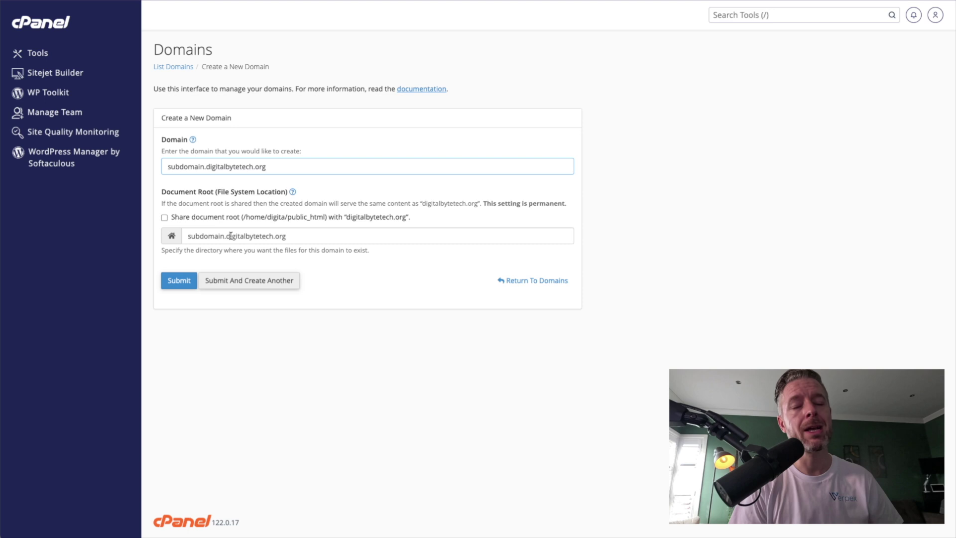
Submit subdomain.digitalbytetech.org, then create intranet.digitalbytetech.org as another domain
click(179, 280)
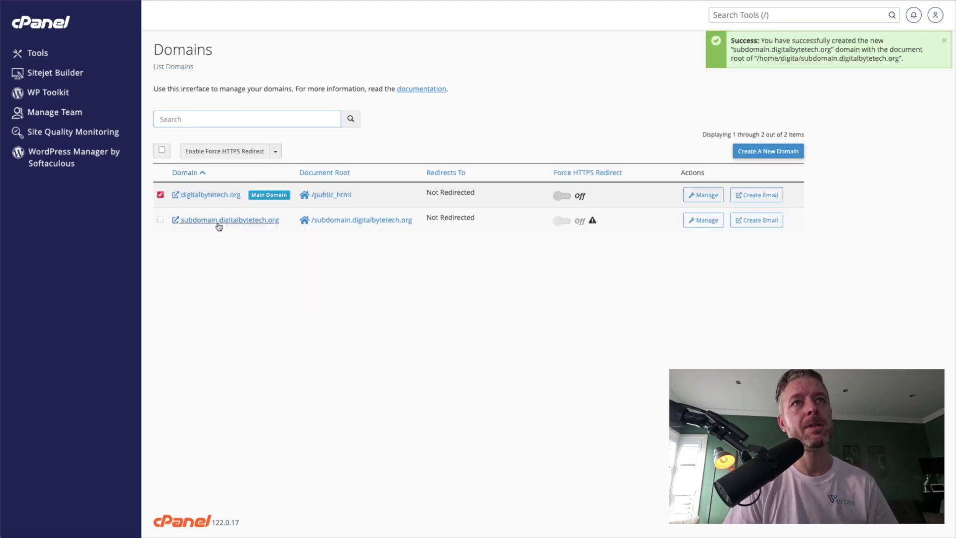
click(767, 151)
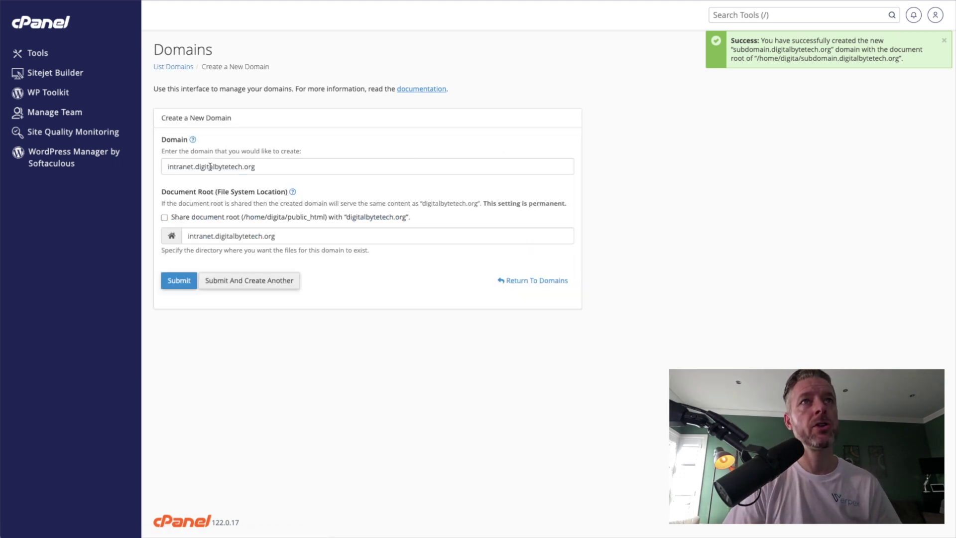
click(184, 280)
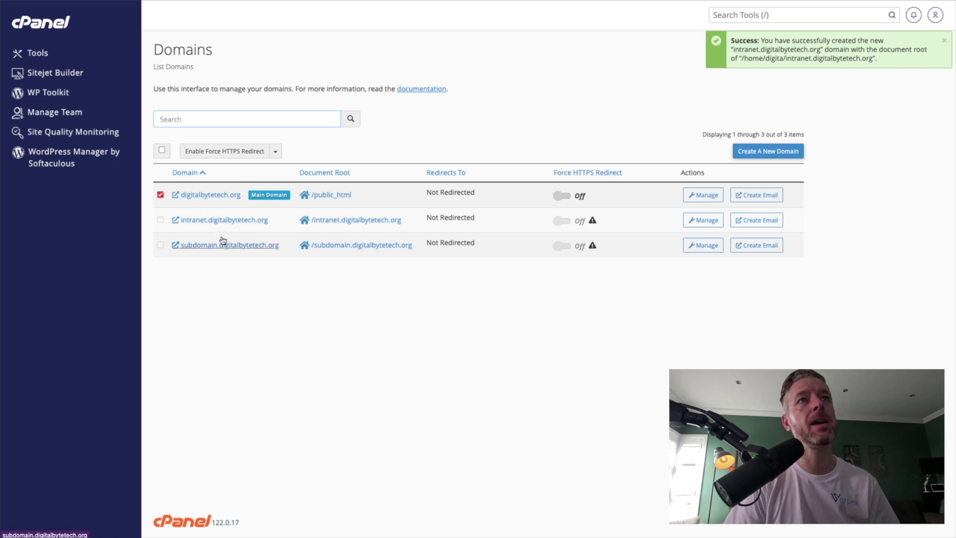
Visit the digitalbytetech.org website, then close its tab to return to the domains list
click(218, 198)
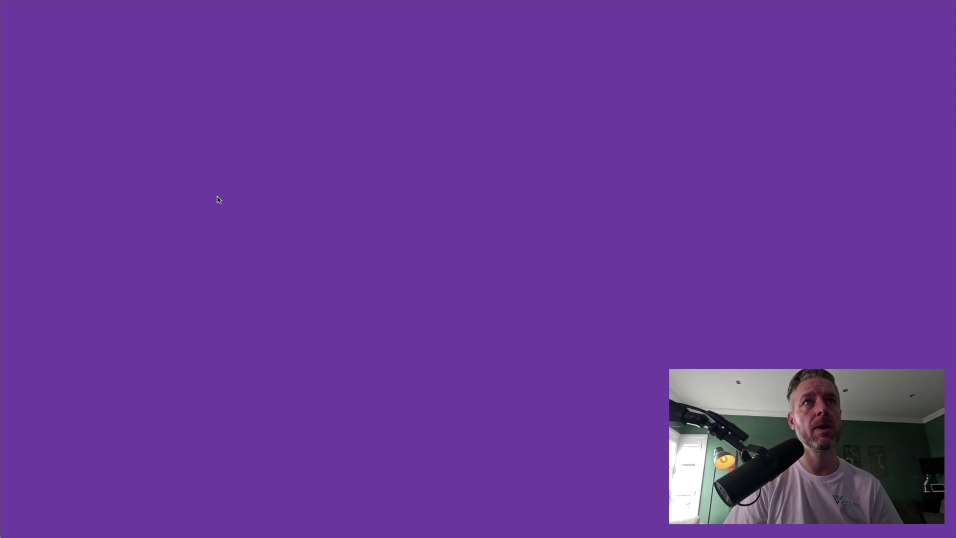
key(ctrl+w)
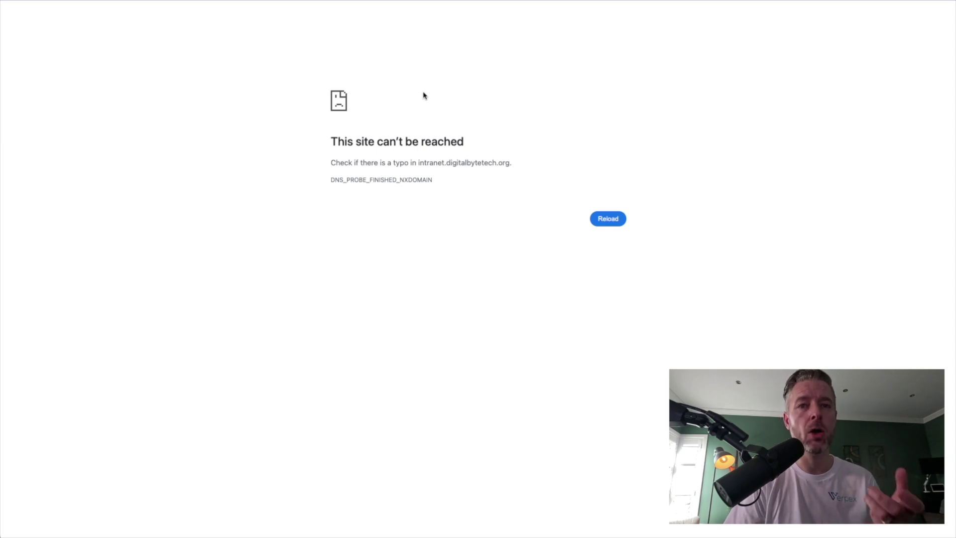
Create myhostingdomain.com with its own document root, with Share document root unchecked
key(ctrl+w)
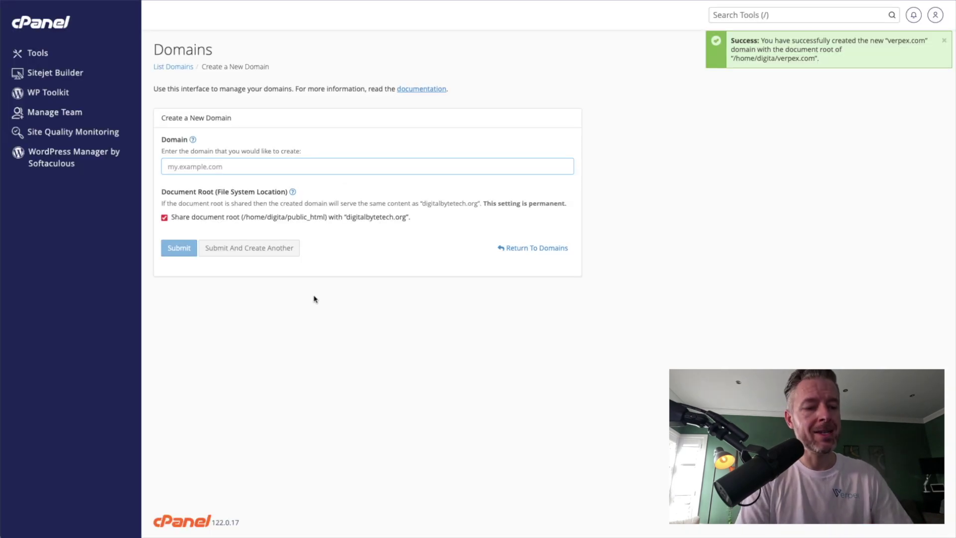
text(myhostingdomain.com)
click(311, 307)
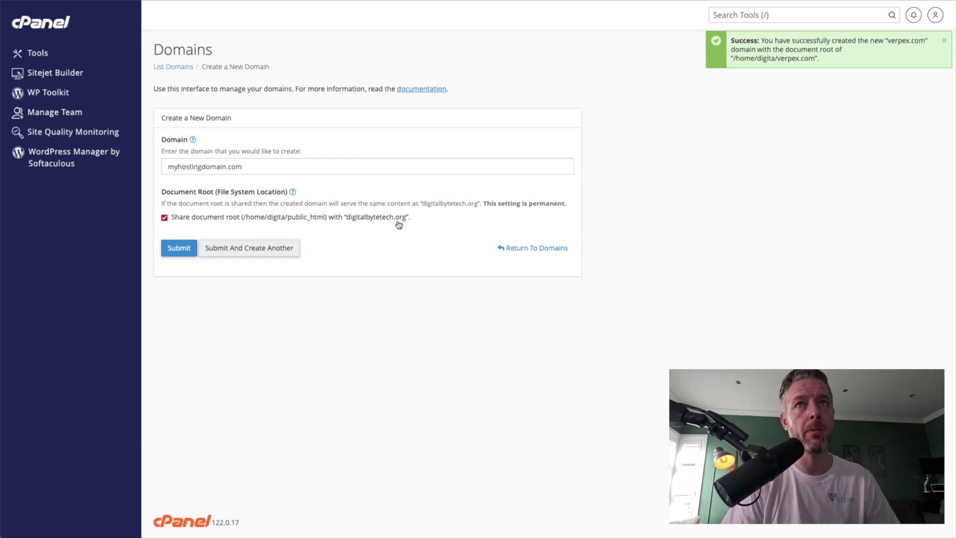
click(164, 217)
click(178, 332)
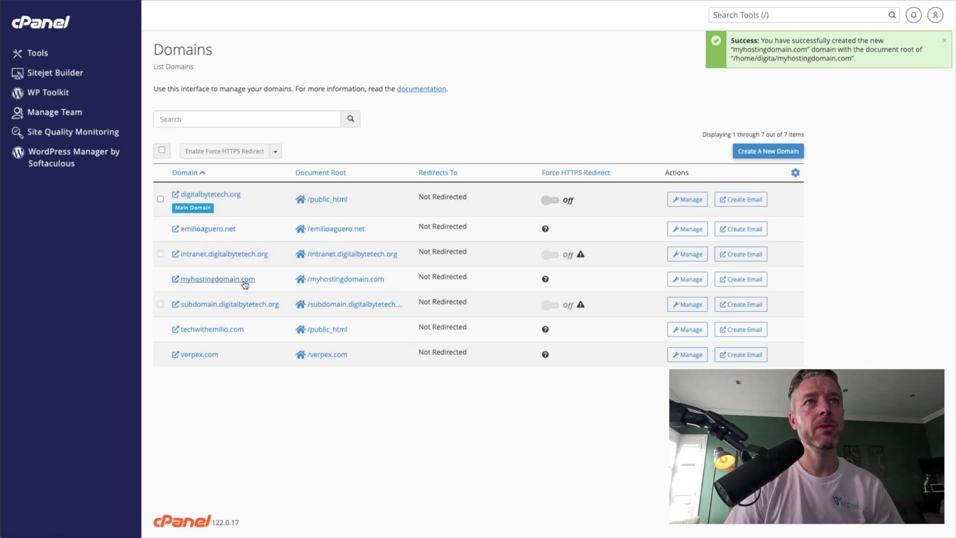
Delete myhostingdomain.com from its Manage page and confirm the removal
click(687, 279)
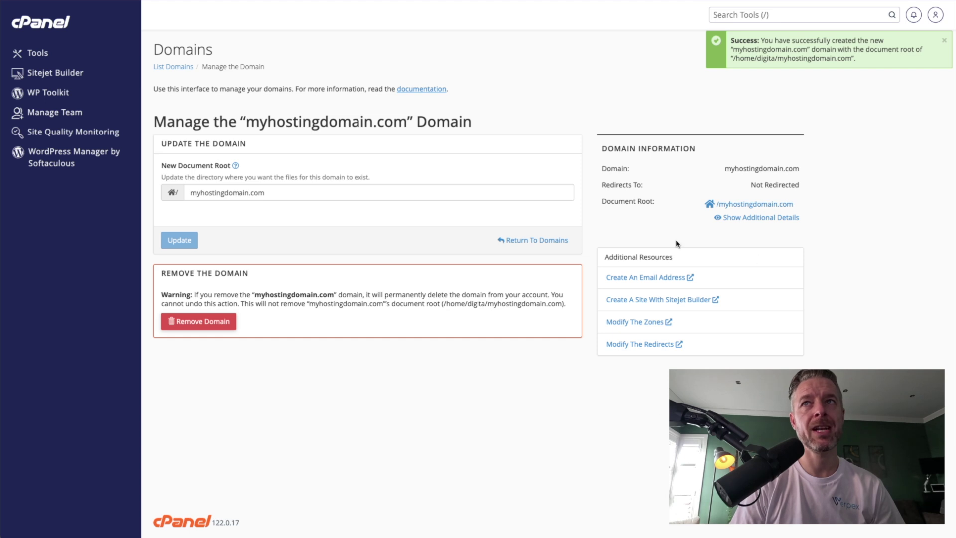
click(206, 323)
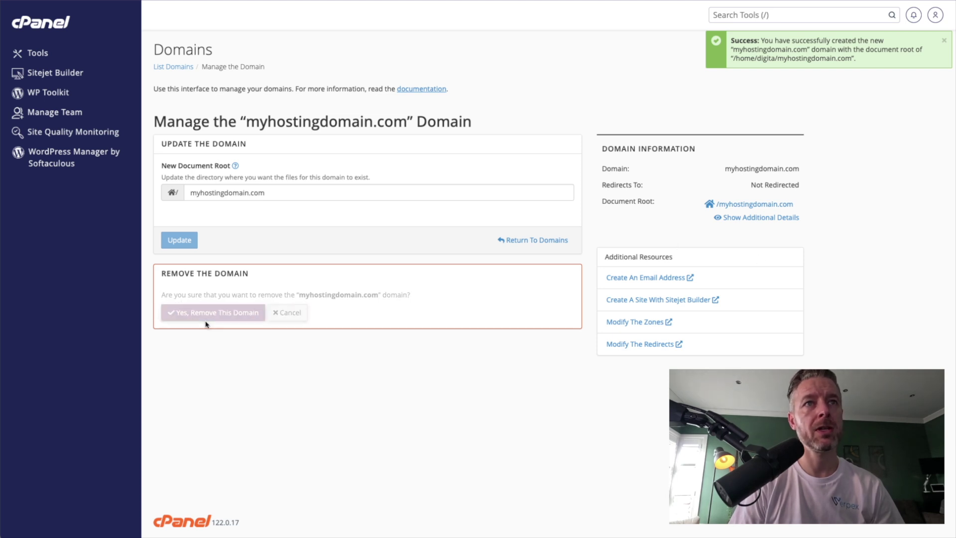
click(221, 313)
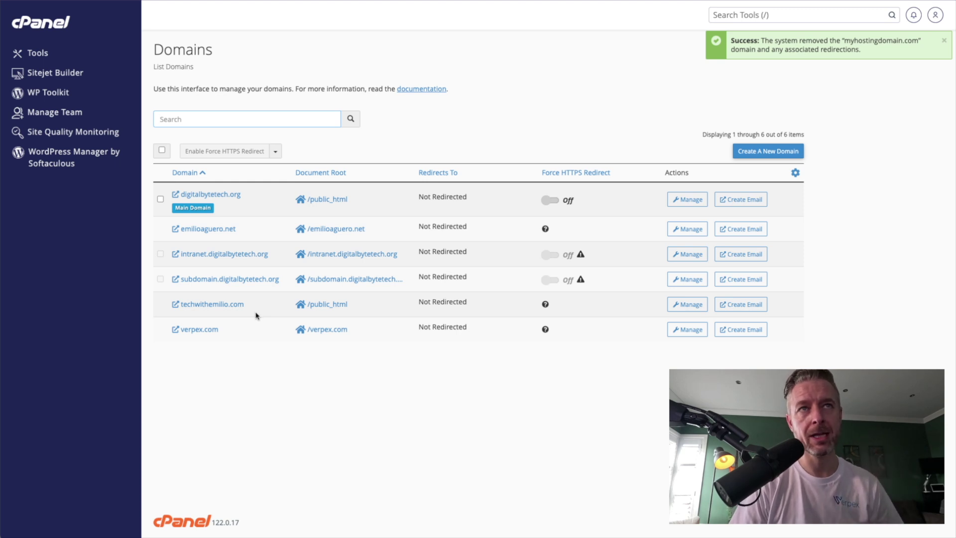
click(192, 216)
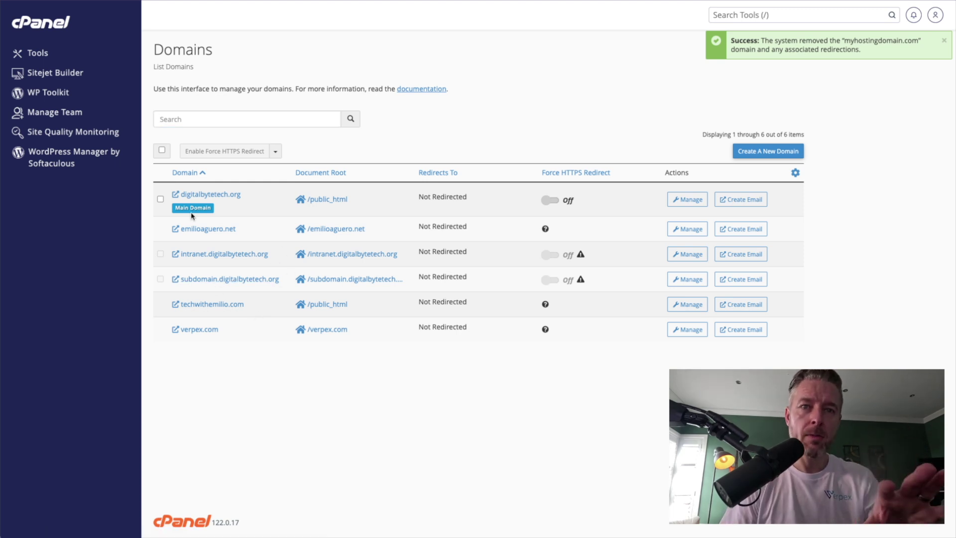